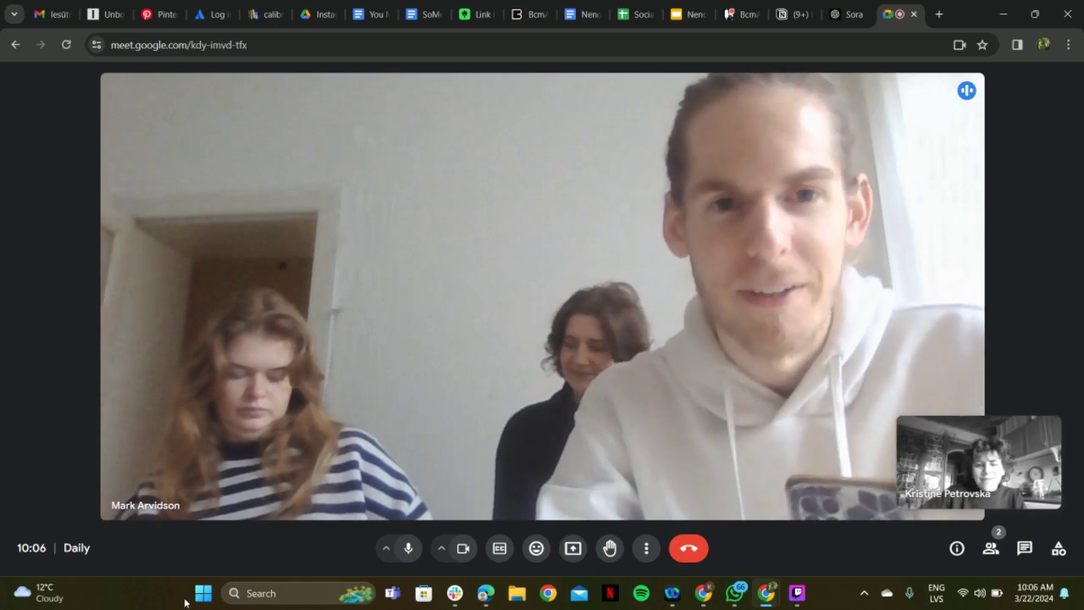
- Mute your microphone in the Daily Google Meet call
{"action": "left_click", "coordinate": [408, 555]}
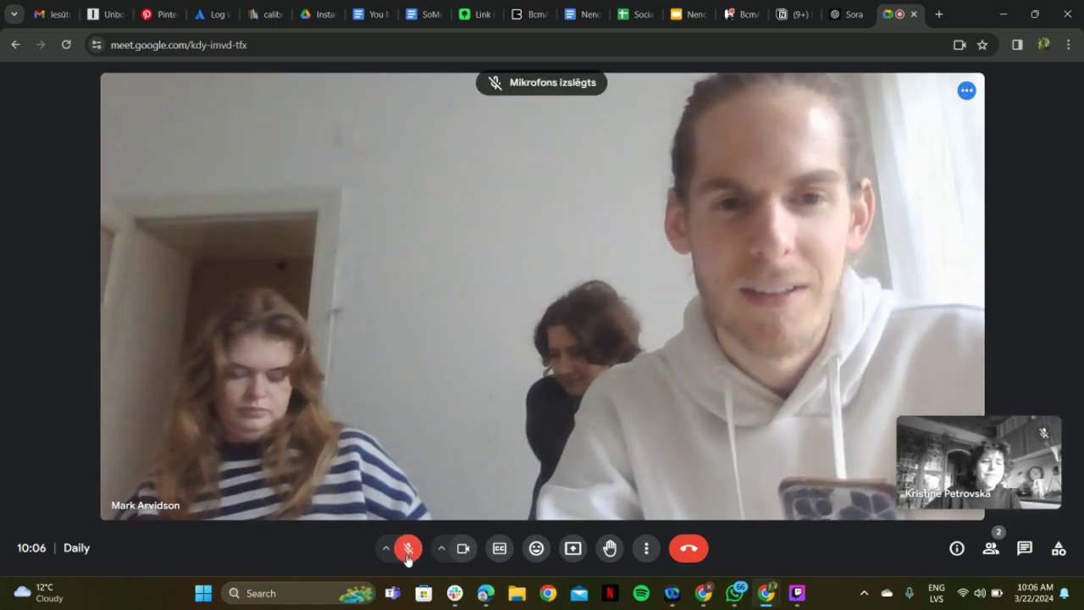
- Start a new card in Trello's Doing list with the title beginning 's'
{"action": "left_click", "coordinate": [739, 10]}
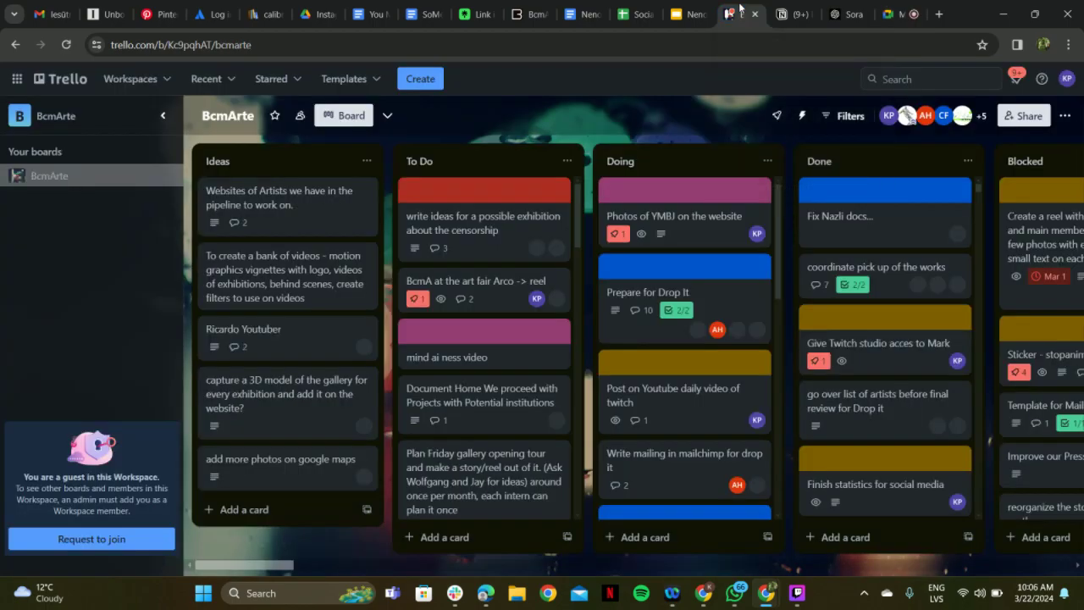
{"action": "left_click", "coordinate": [661, 538]}
{"action": "type", "text": "spfies video"}
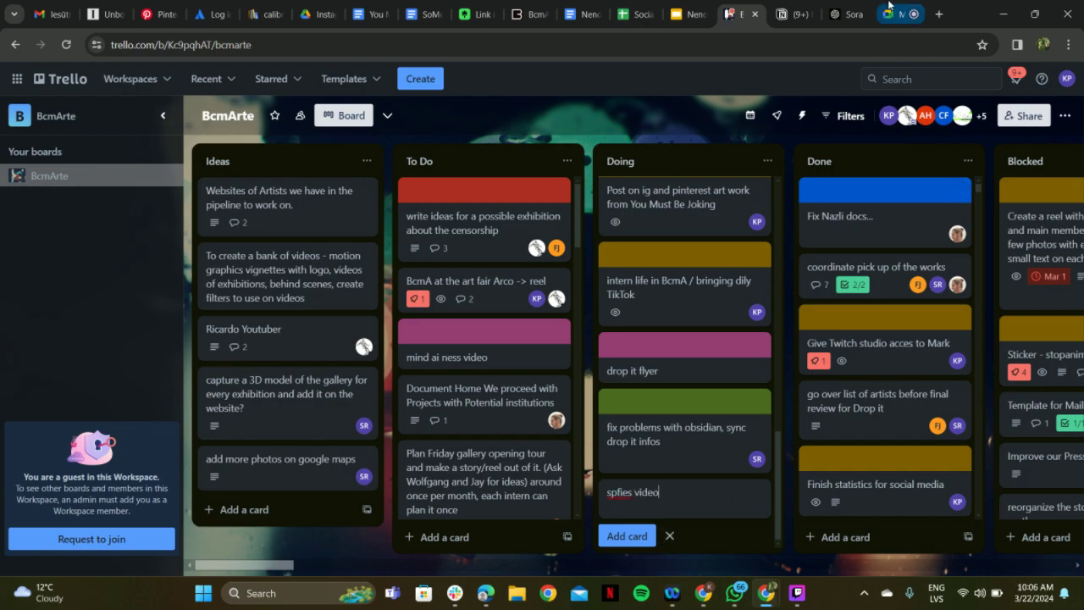
- Switch back to the Daily Google Meet call
{"action": "left_click", "coordinate": [886, 10]}
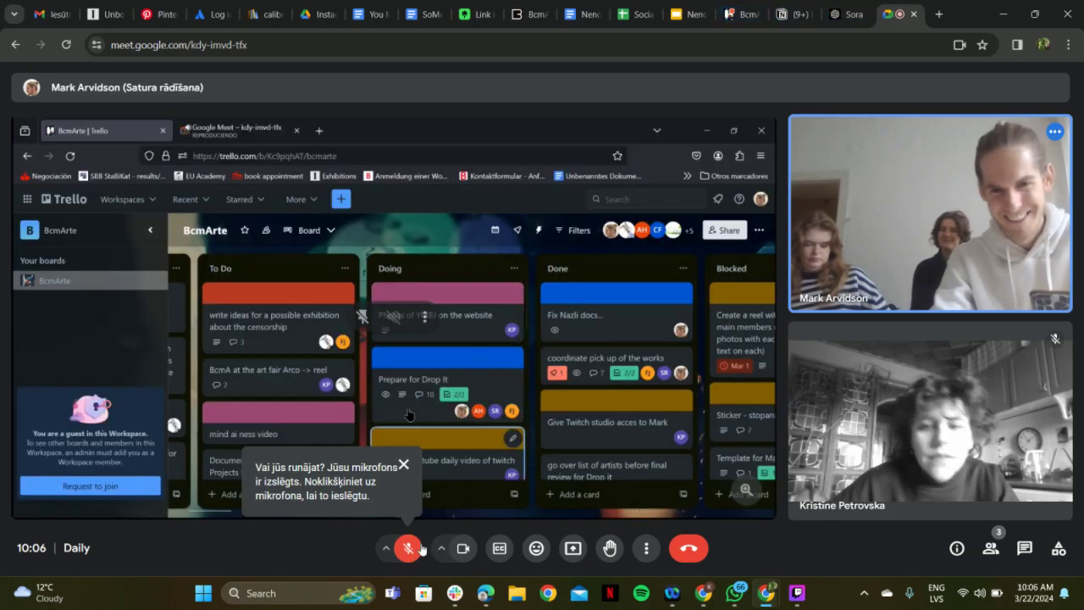
- Briefly unmute and re-mute, then finish the draft title 'spfies video for tiktok' in Trello
{"action": "left_click", "coordinate": [415, 548]}
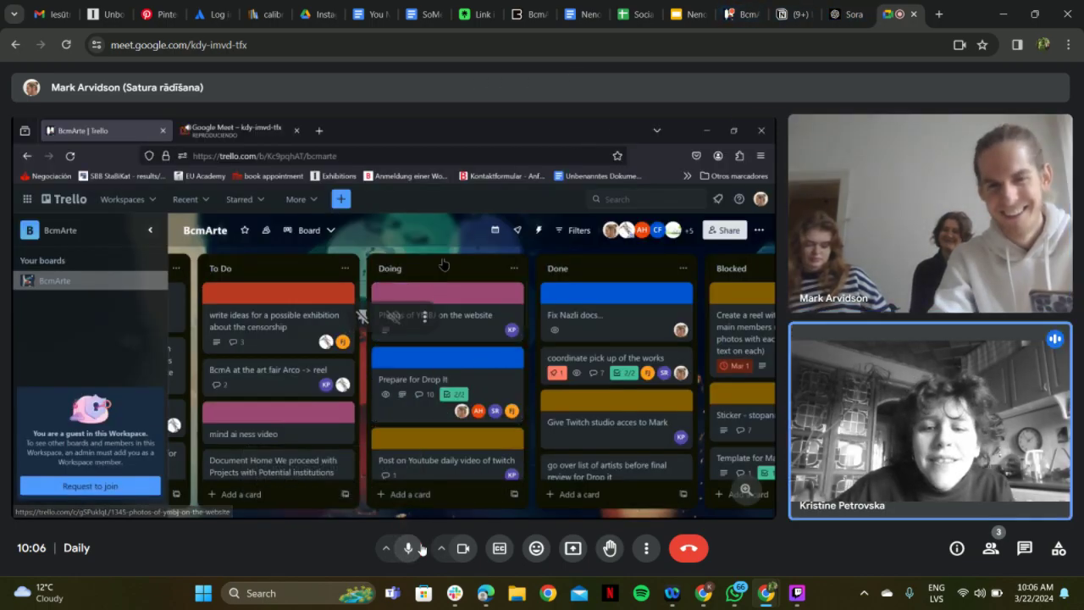
{"action": "left_click", "coordinate": [421, 549]}
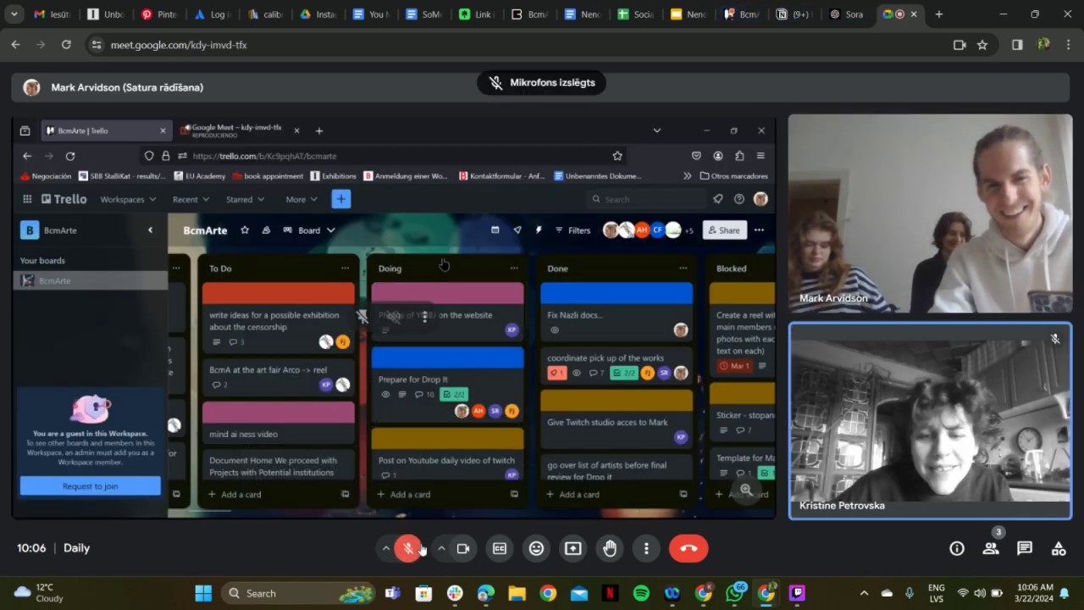
{"action": "left_click", "coordinate": [735, 14]}
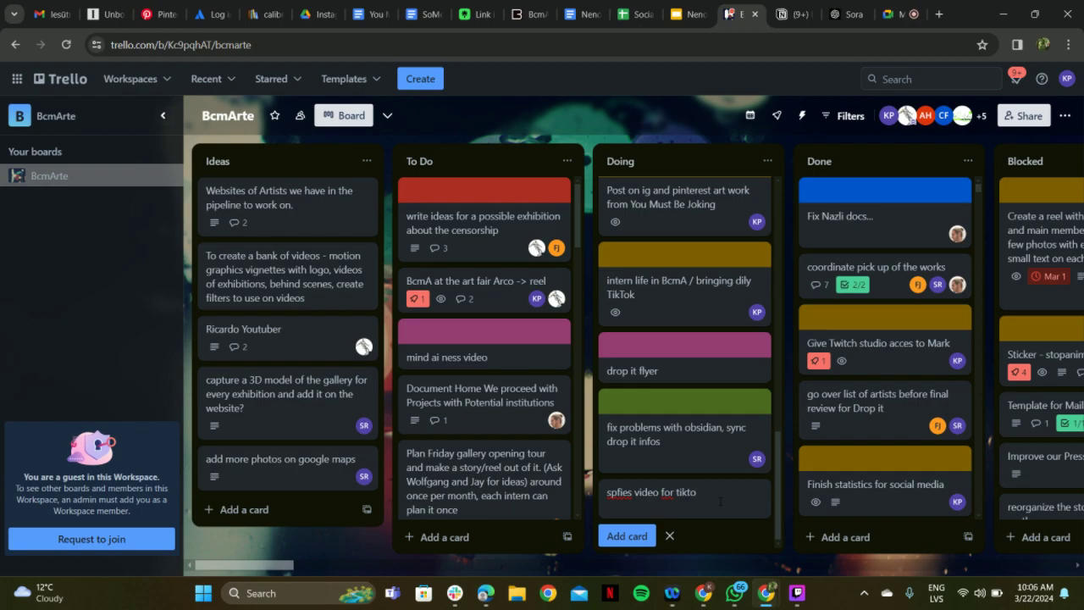
- Back in the Daily call, unmute to speak, then mute again
{"action": "left_click", "coordinate": [893, 14]}
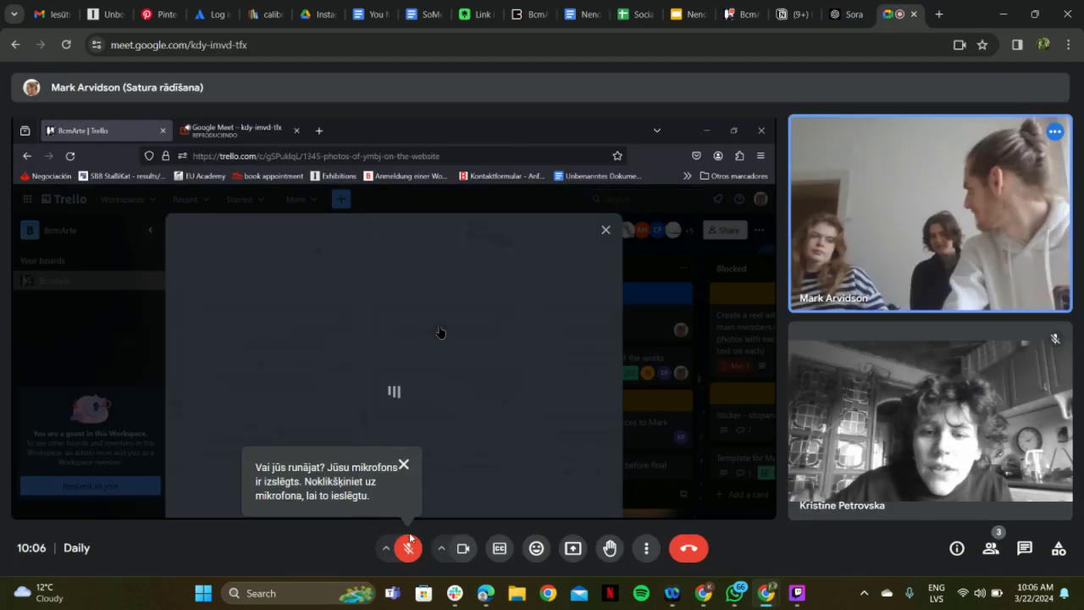
{"action": "left_click", "coordinate": [409, 540]}
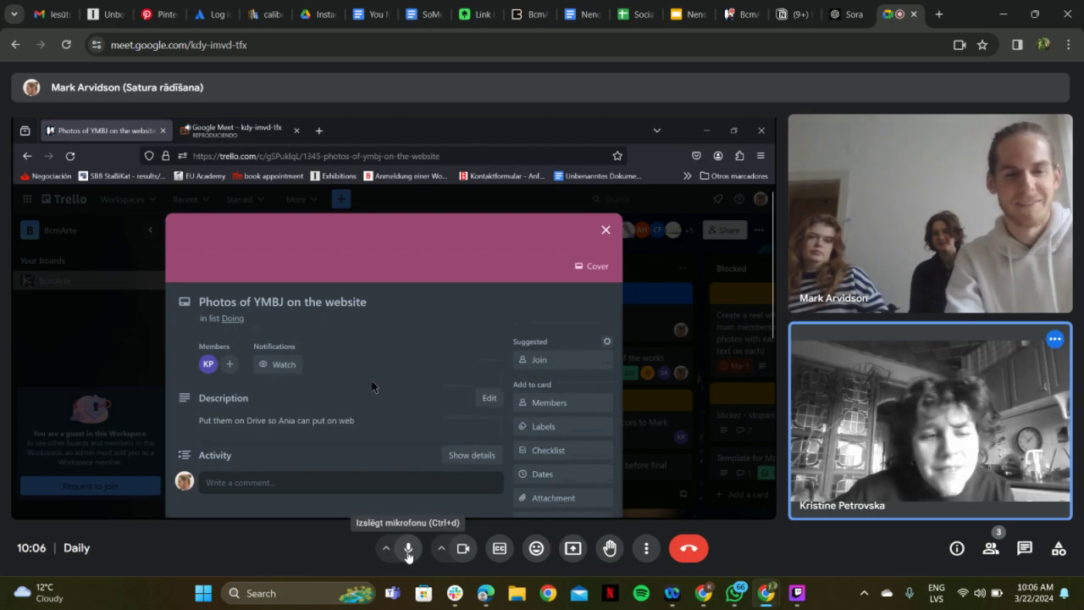
{"action": "left_click", "coordinate": [408, 549]}
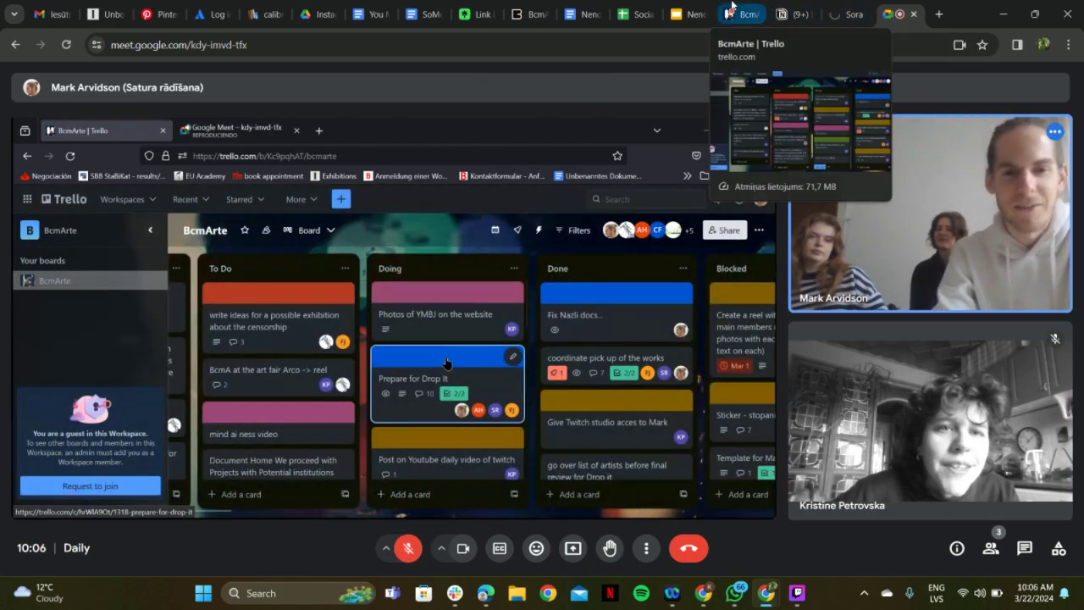
- Save the draft as a new card in the Doing list
{"action": "left_click", "coordinate": [734, 13]}
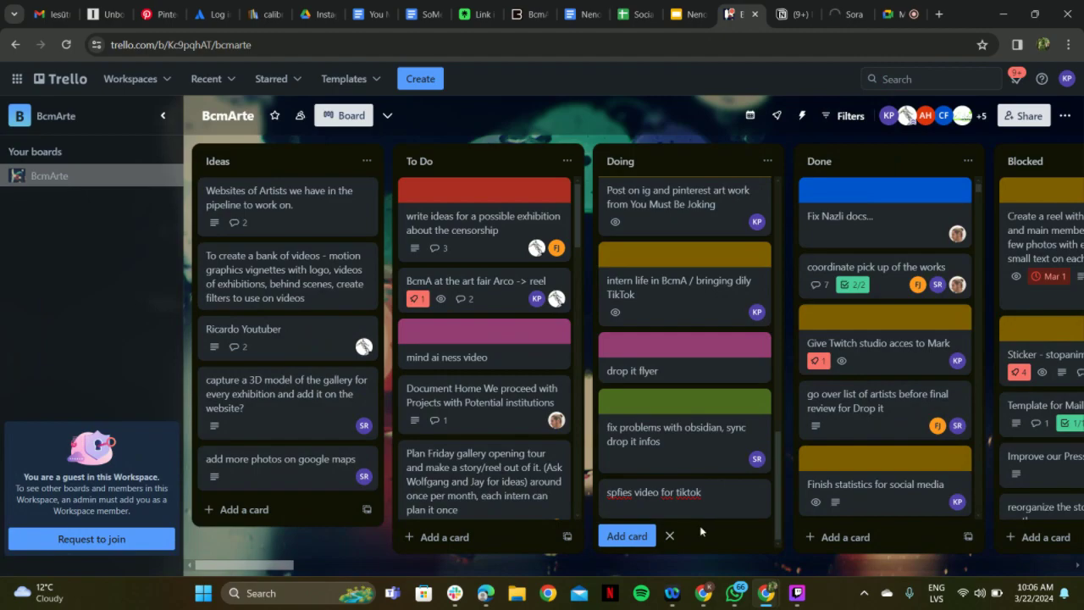
{"action": "key", "text": "Return"}
{"action": "key", "text": "Escape"}
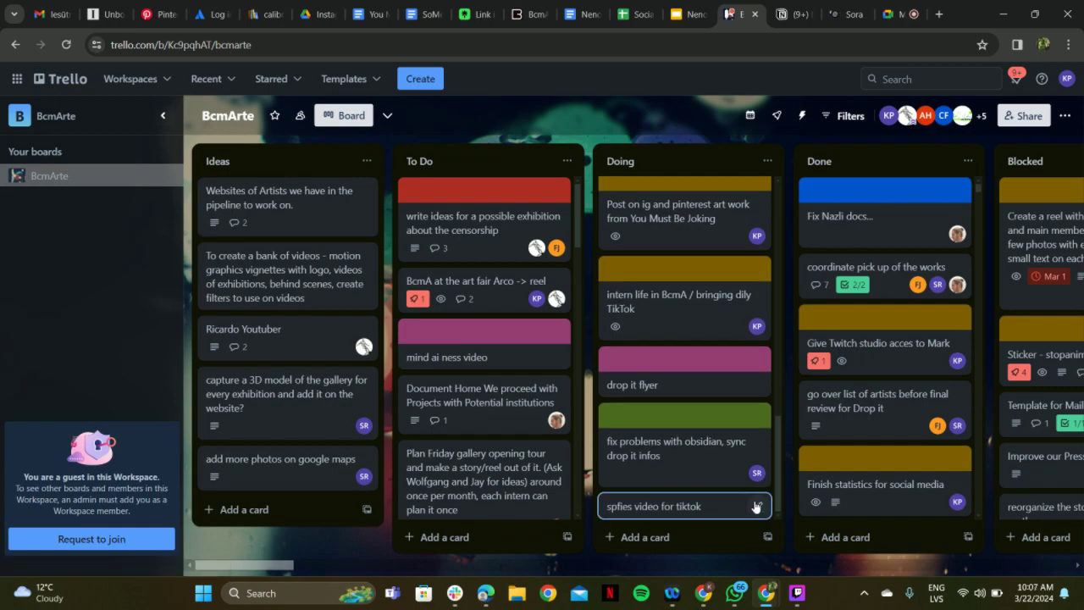
- Correct the card title to 'sofies video for tiktok'
{"action": "left_click", "coordinate": [675, 508]}
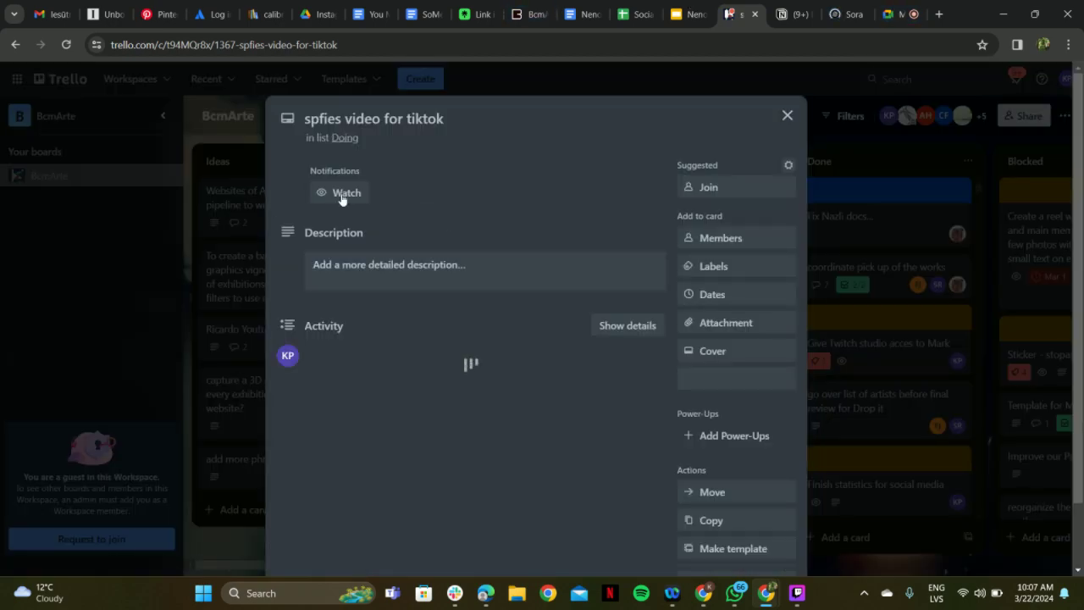
{"action": "left_click", "coordinate": [381, 119]}
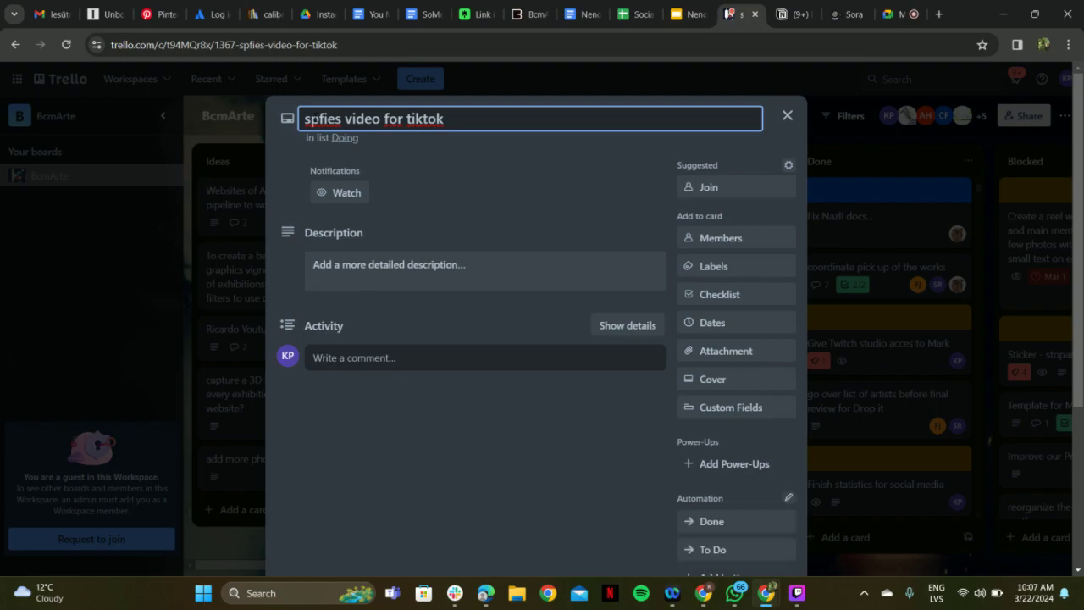
{"action": "type", "text": "o"}
{"action": "left_click", "coordinate": [485, 271]}
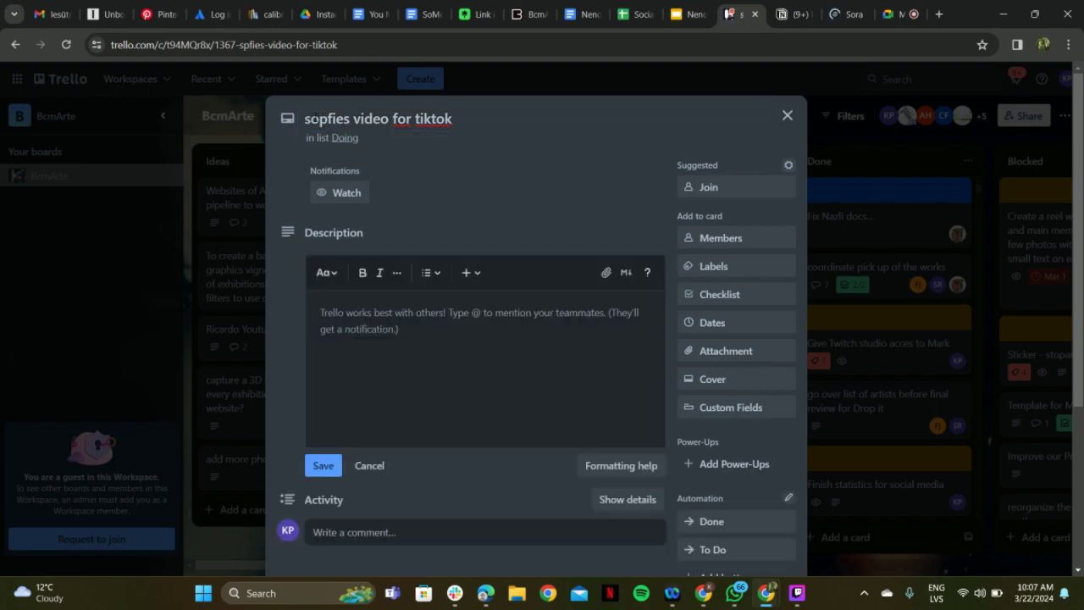
{"action": "left_click", "coordinate": [327, 118]}
{"action": "key", "text": "BackSpace"}
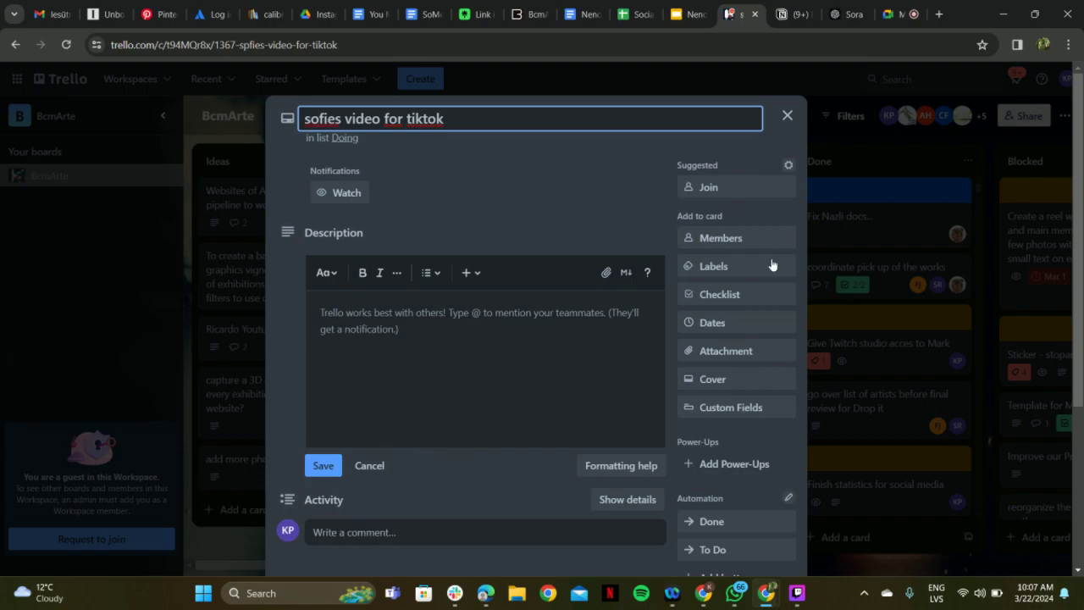
- Assign board member KP to the card
{"action": "left_click", "coordinate": [750, 240]}
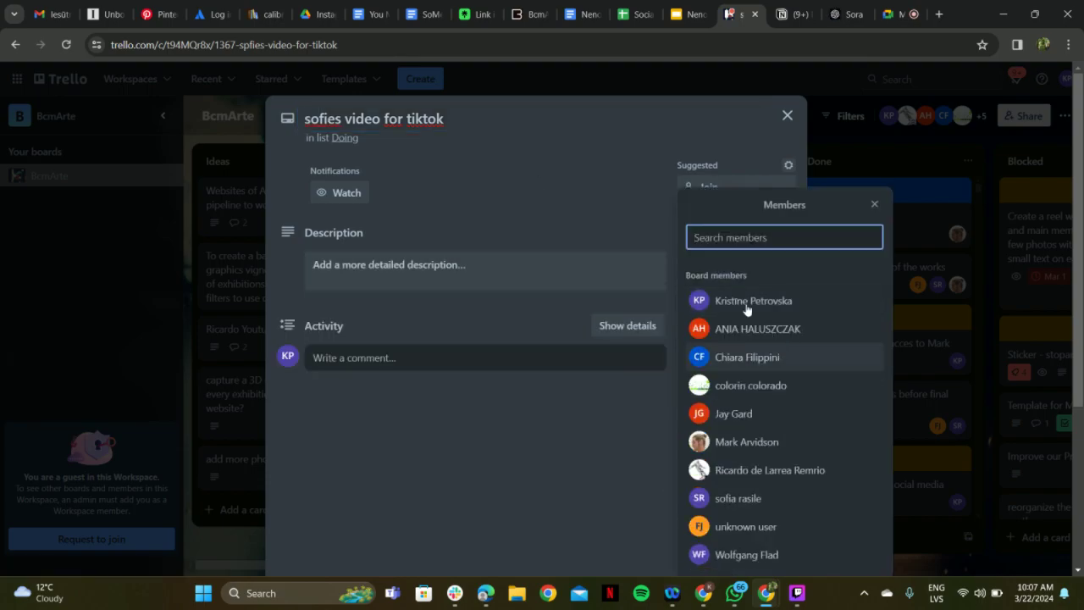
{"action": "left_click", "coordinate": [745, 303]}
{"action": "left_click", "coordinate": [619, 457]}
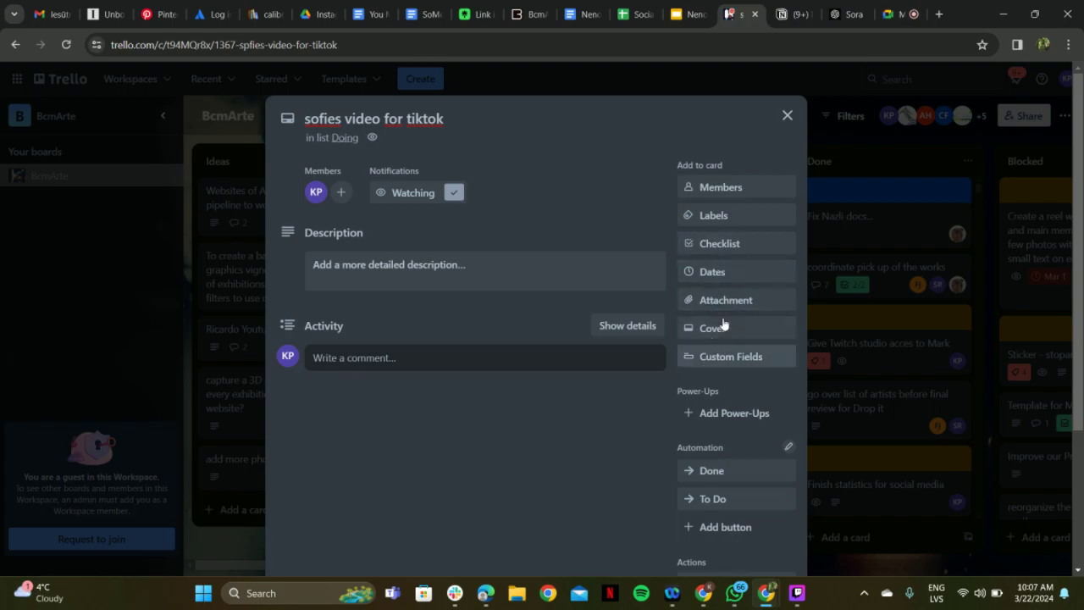
{"action": "left_click", "coordinate": [721, 244]}
{"action": "left_click", "coordinate": [873, 280]}
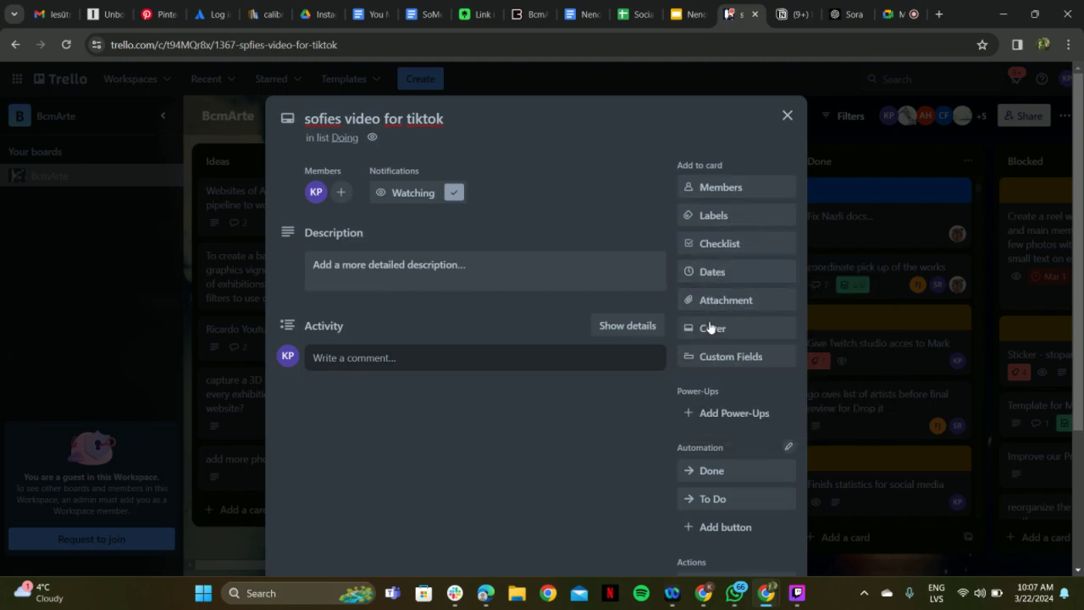
- Give the card a yellow cover and close it
{"action": "left_click", "coordinate": [723, 330]}
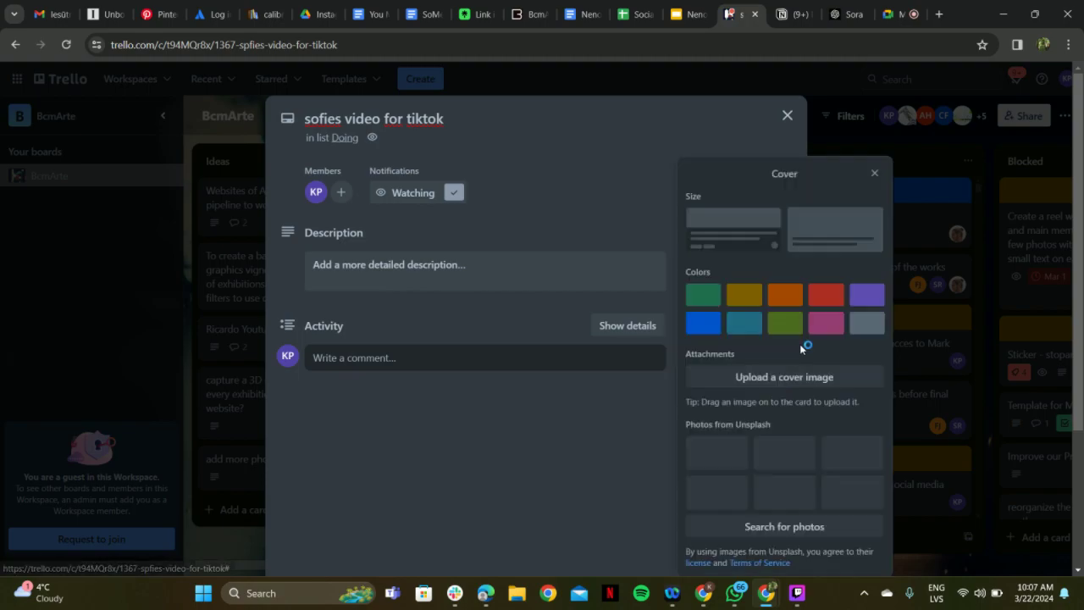
{"action": "left_click", "coordinate": [745, 295]}
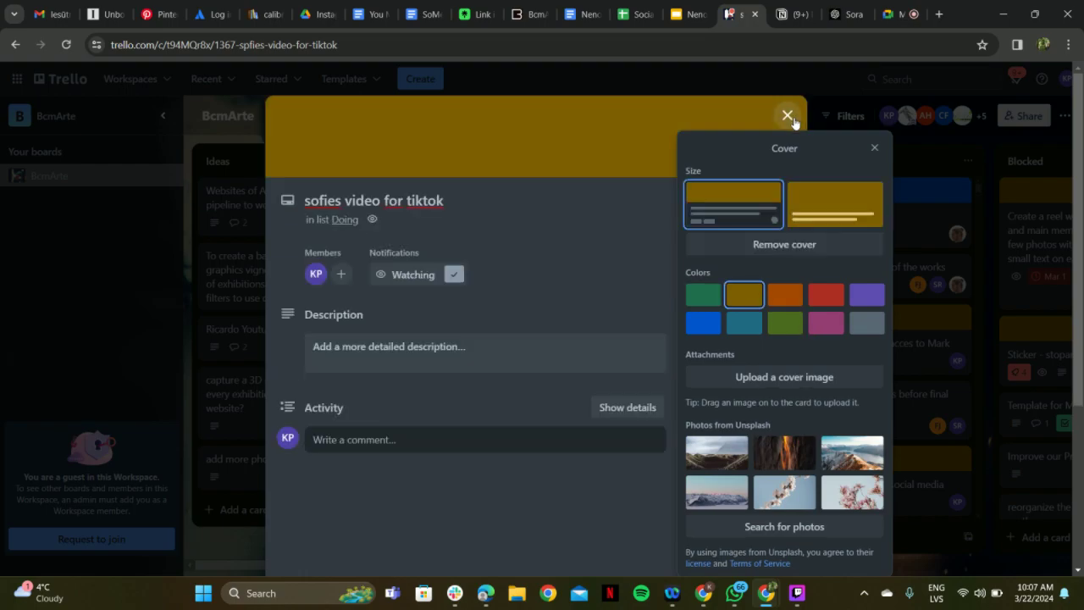
{"action": "left_click", "coordinate": [788, 116]}
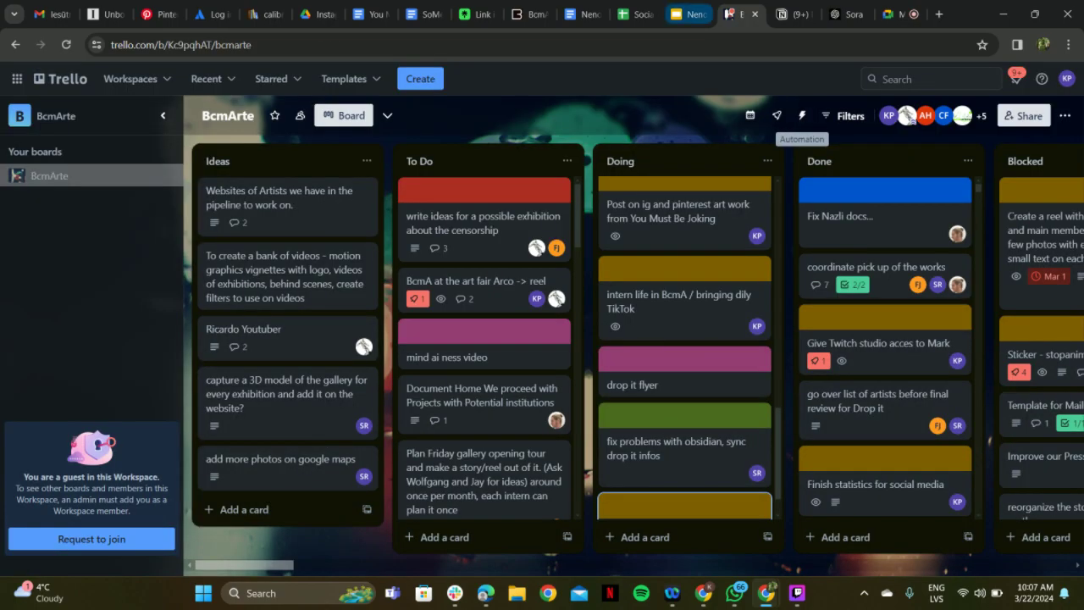
- Switch to the Google Meet tab showing the shared BcmArte board
{"action": "left_click", "coordinate": [894, 14]}
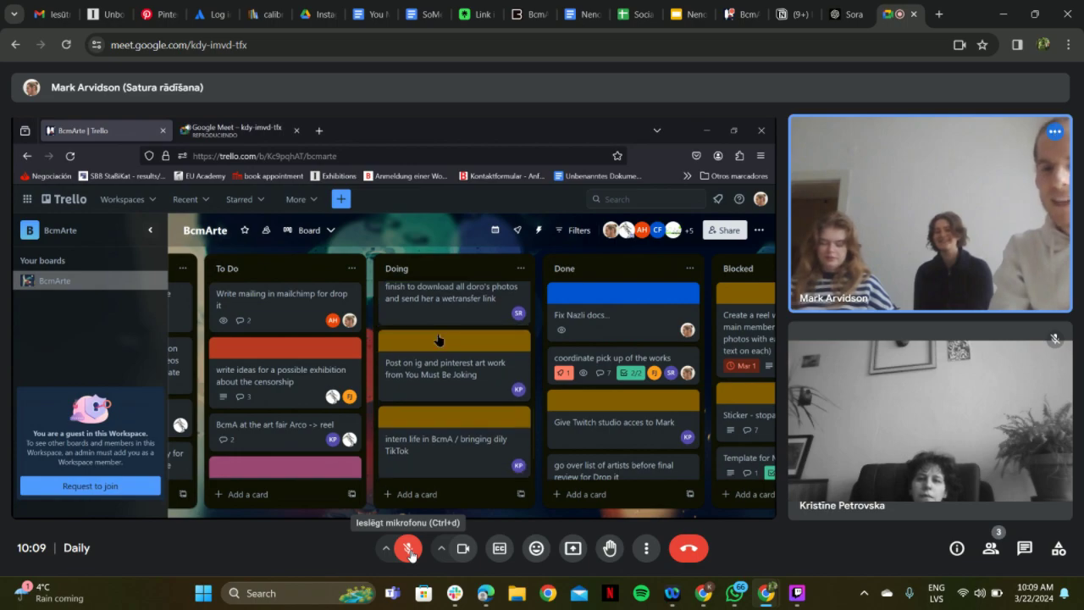
- Unmute your microphone in the Daily call
{"action": "left_click", "coordinate": [410, 553]}
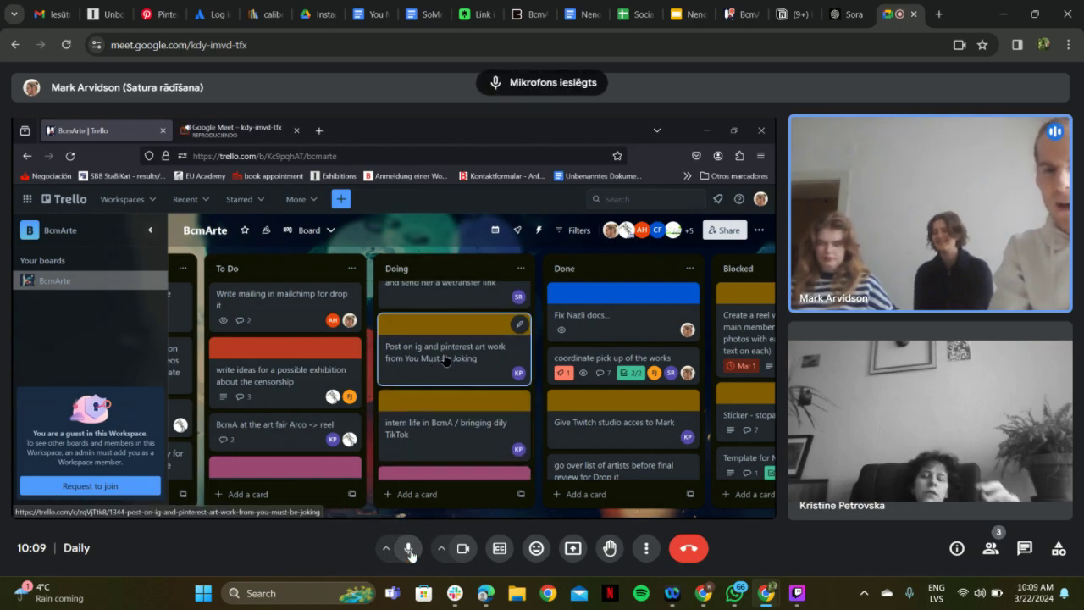